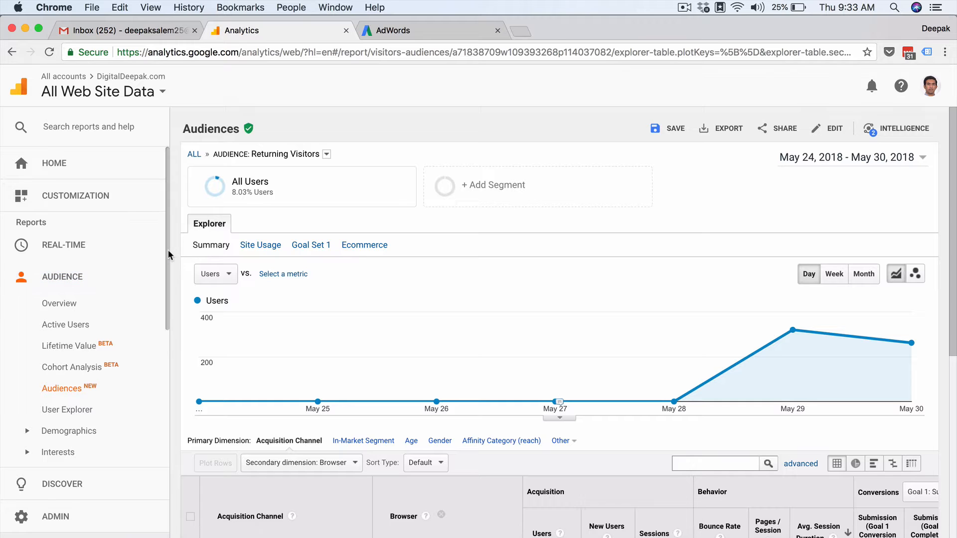
drag(167, 254, 170, 274)
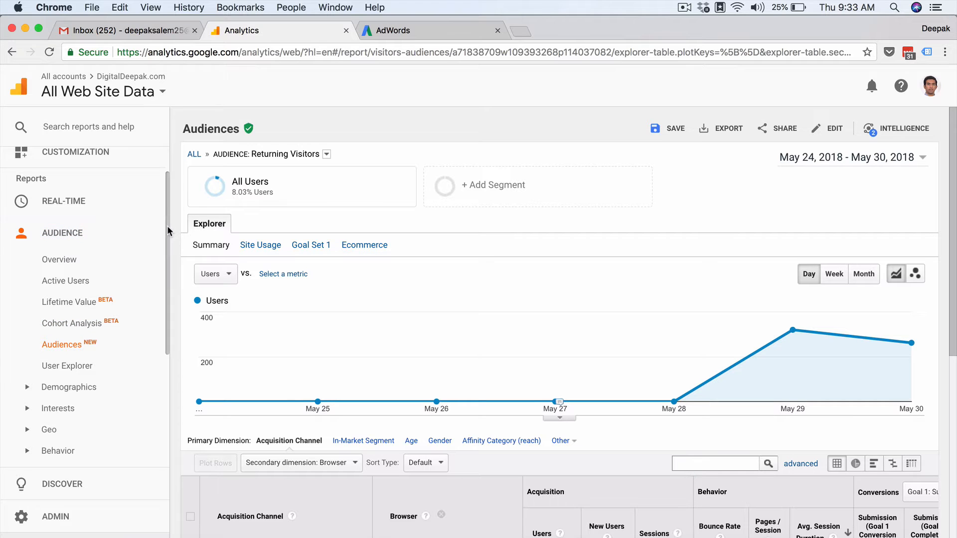
drag(168, 227, 168, 244)
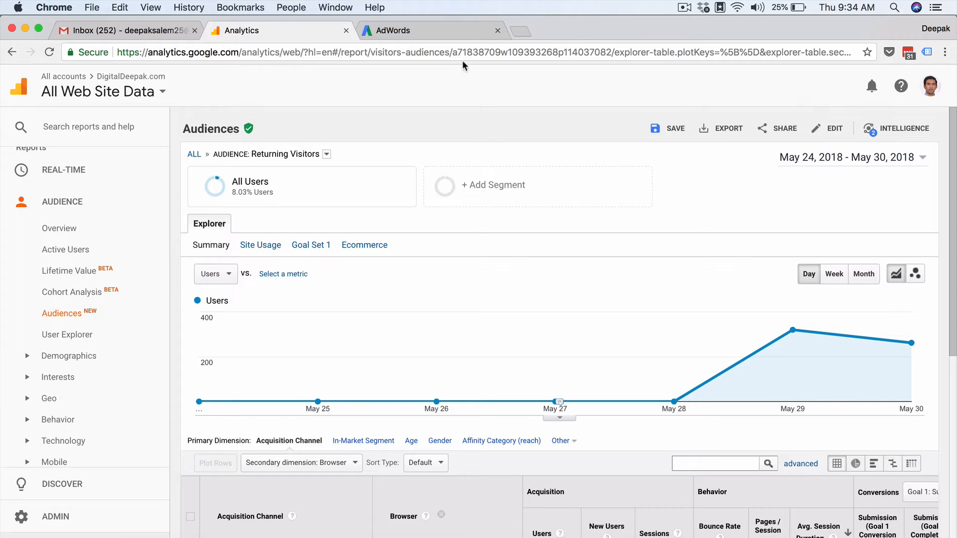
Step: Switch to AdWords and review the remarketing audience lists, the list types available for creation, and the audience sources in Audience manager
click(468, 31)
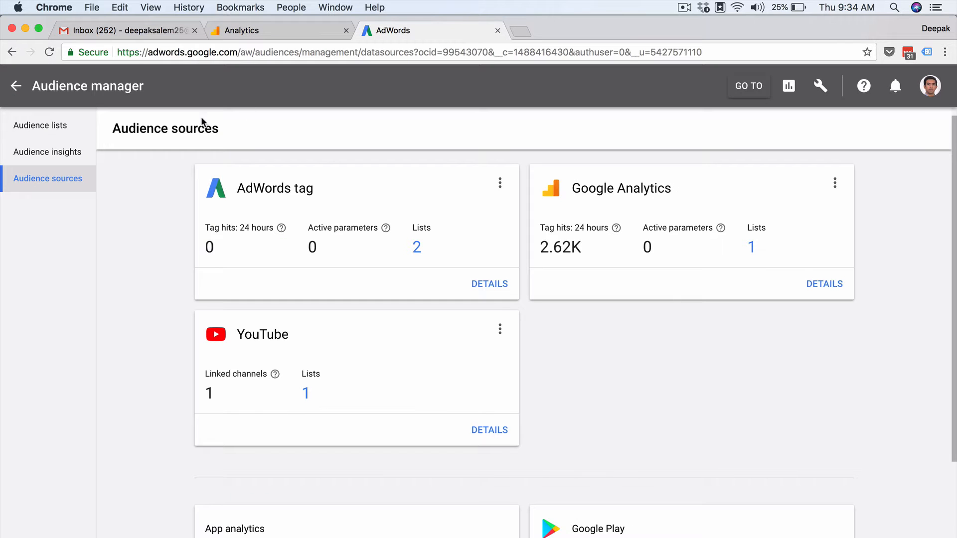
click(70, 131)
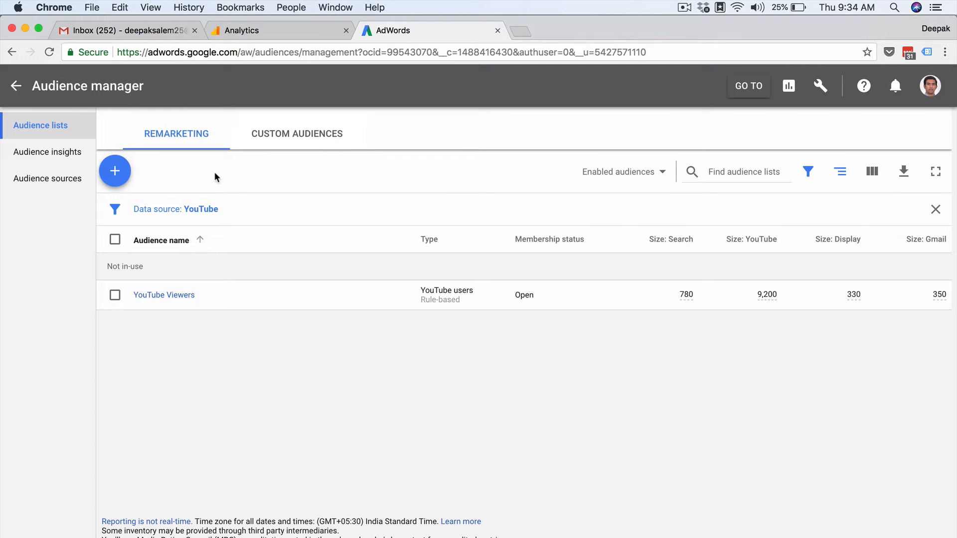
click(118, 173)
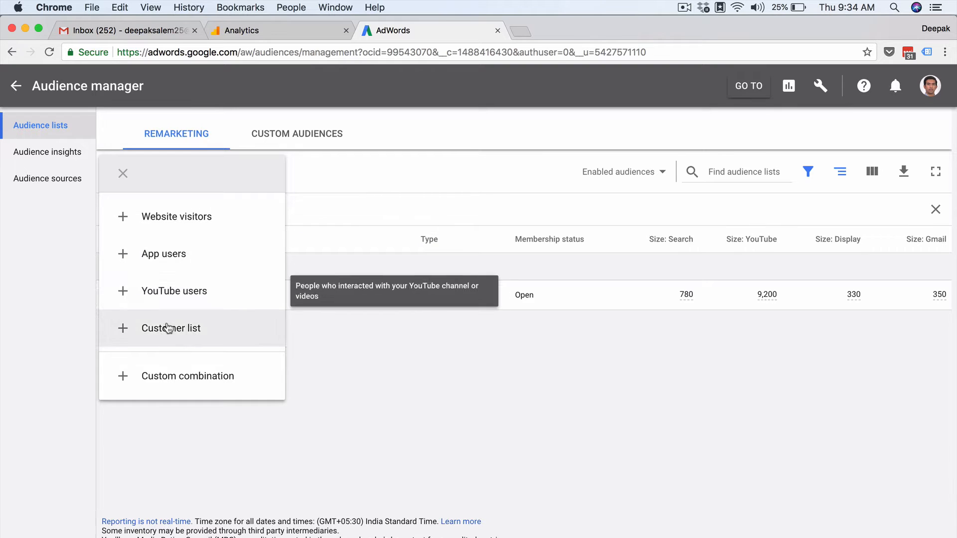
click(277, 140)
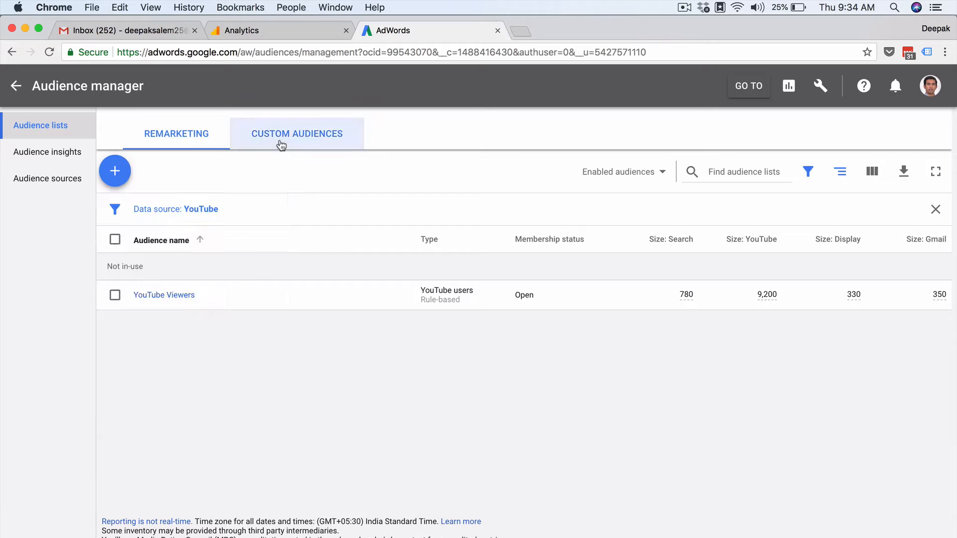
click(269, 181)
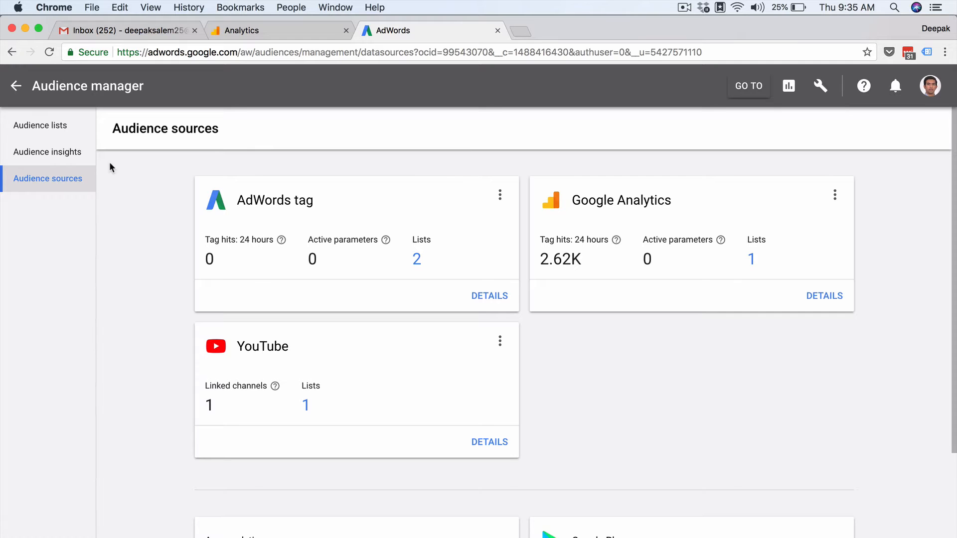
click(80, 132)
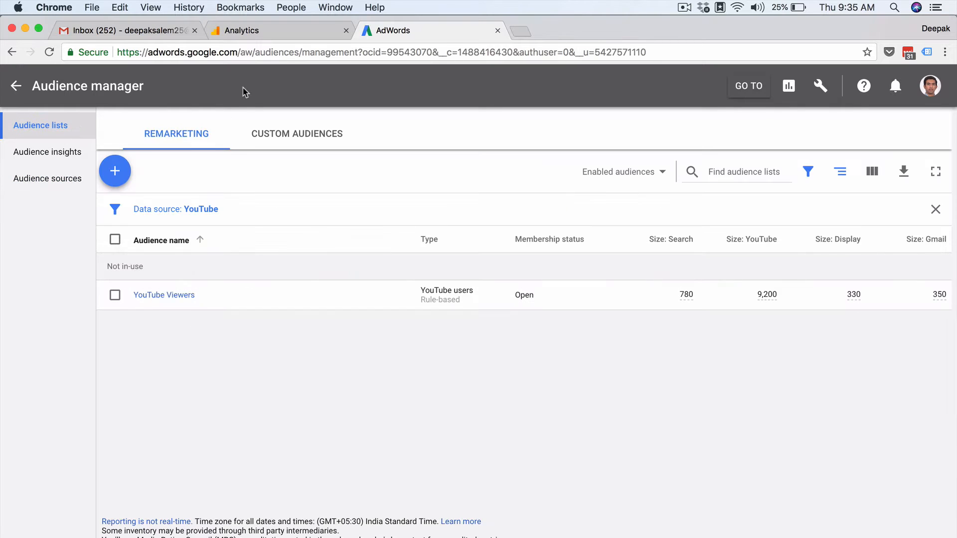
Step: Switch to Google Analytics and open the DigitalDeepak.com property's Audiences page under Audience Definitions in the admin settings
click(303, 31)
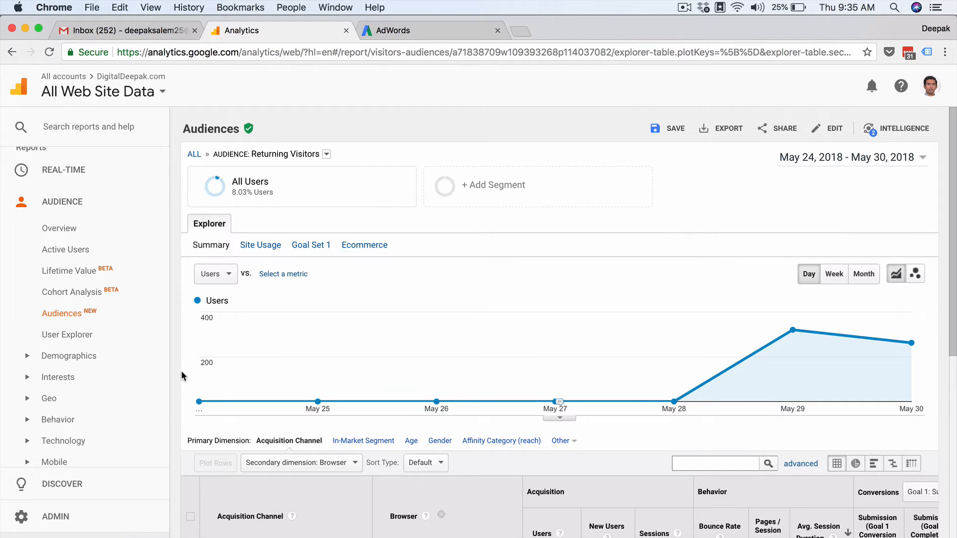
click(70, 525)
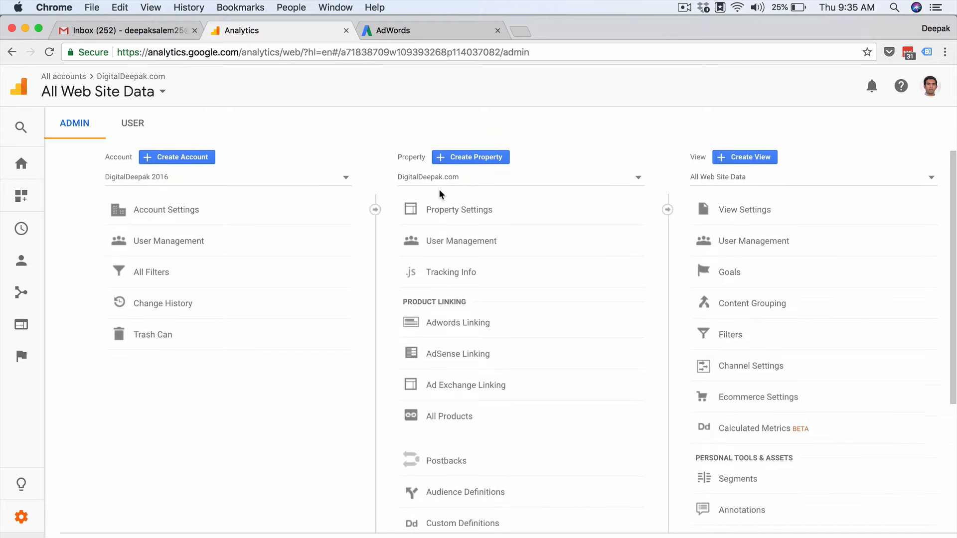
scroll(438, 194, down, 2)
click(458, 393)
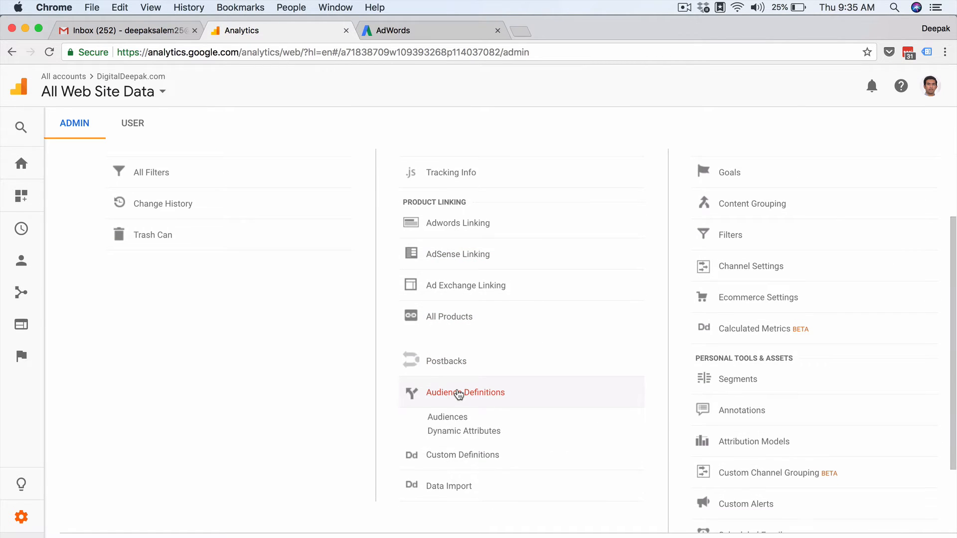
click(450, 419)
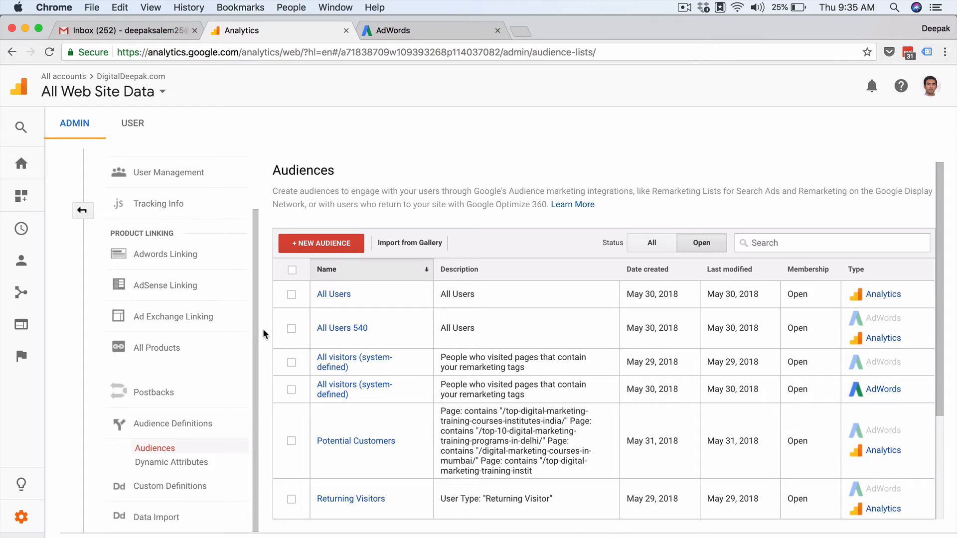
Step: Start a new audience of users who visited a specific site section, with page containing "/top-digital-marketing-training-courses-institutes-india/"
click(328, 252)
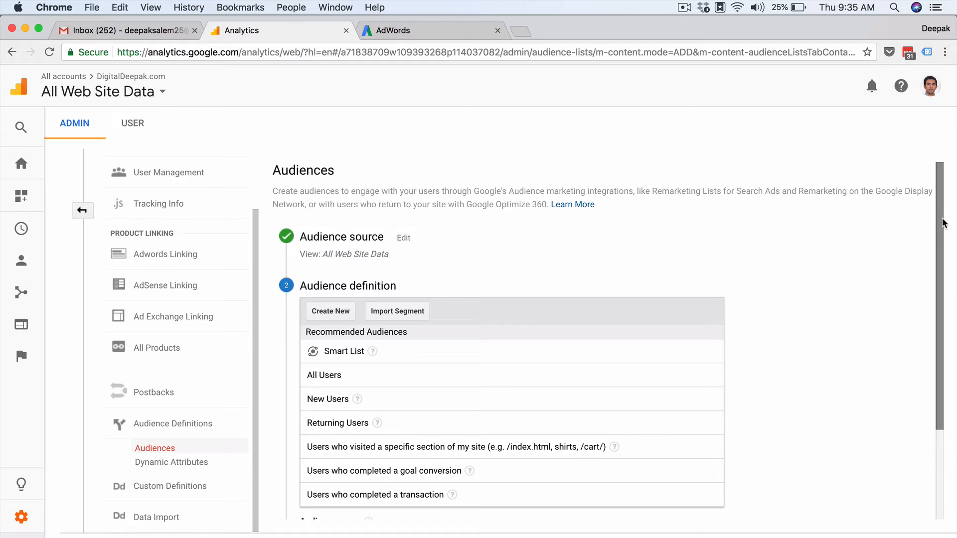
drag(933, 222, 940, 274)
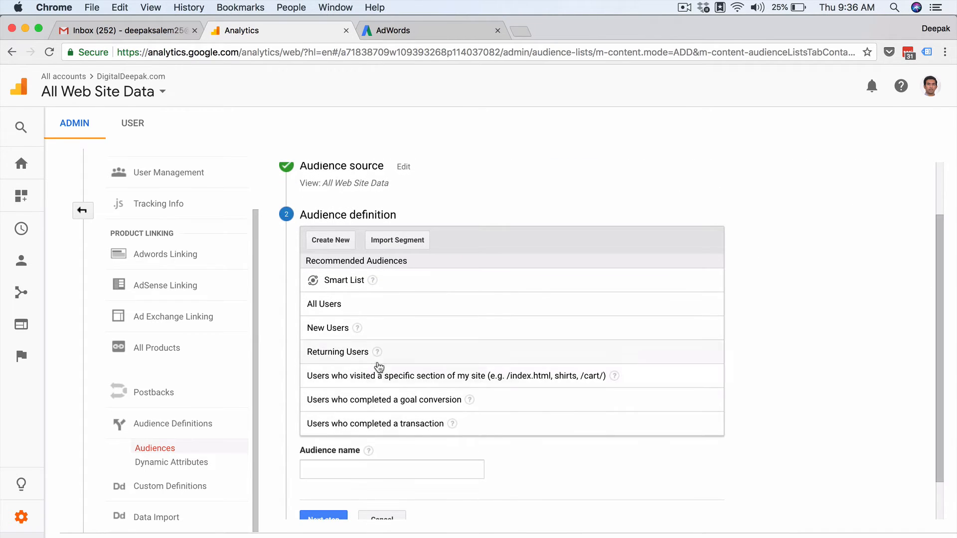
click(523, 387)
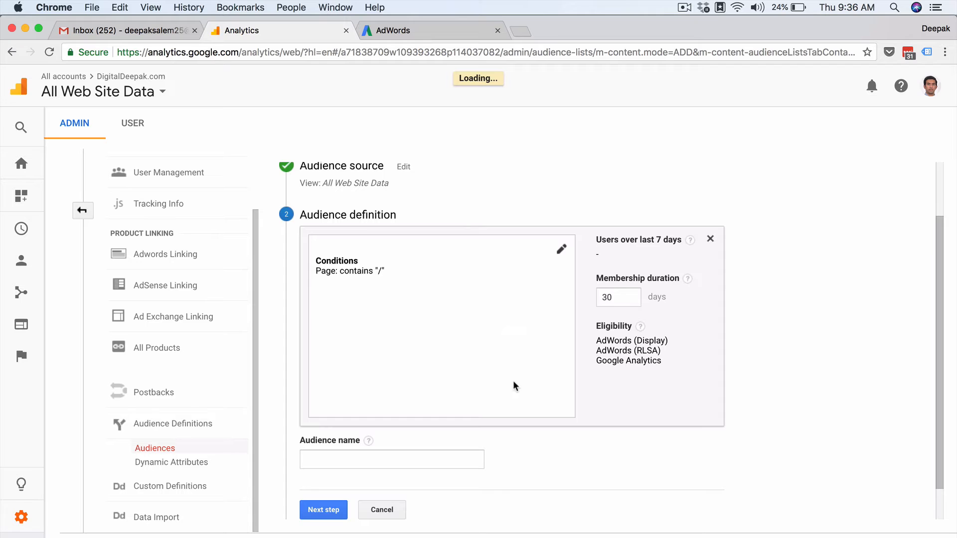
click(561, 250)
click(577, 280)
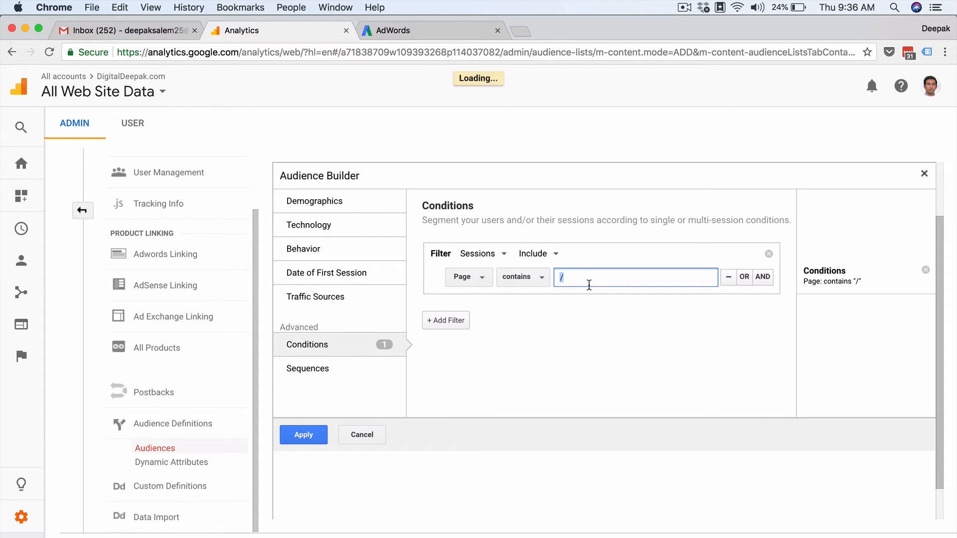
text(top)
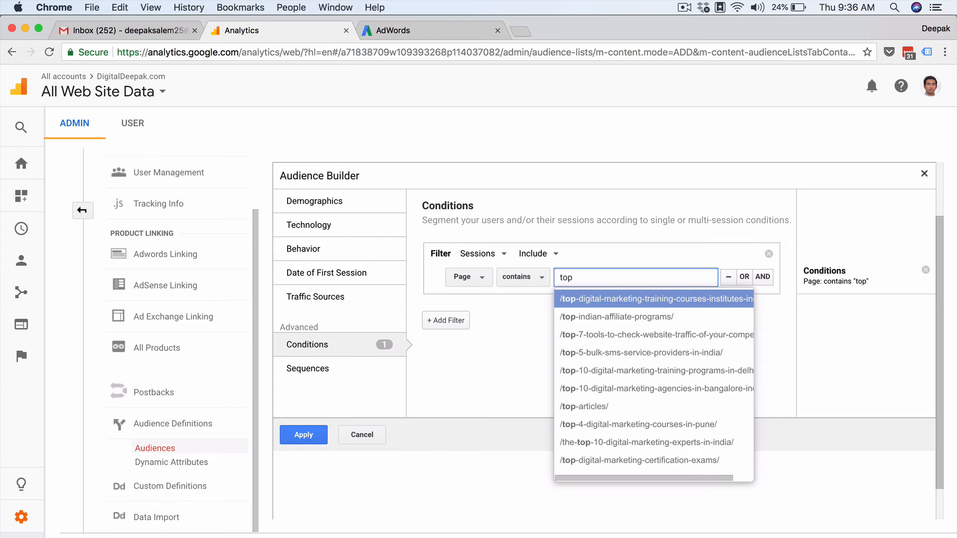
click(613, 299)
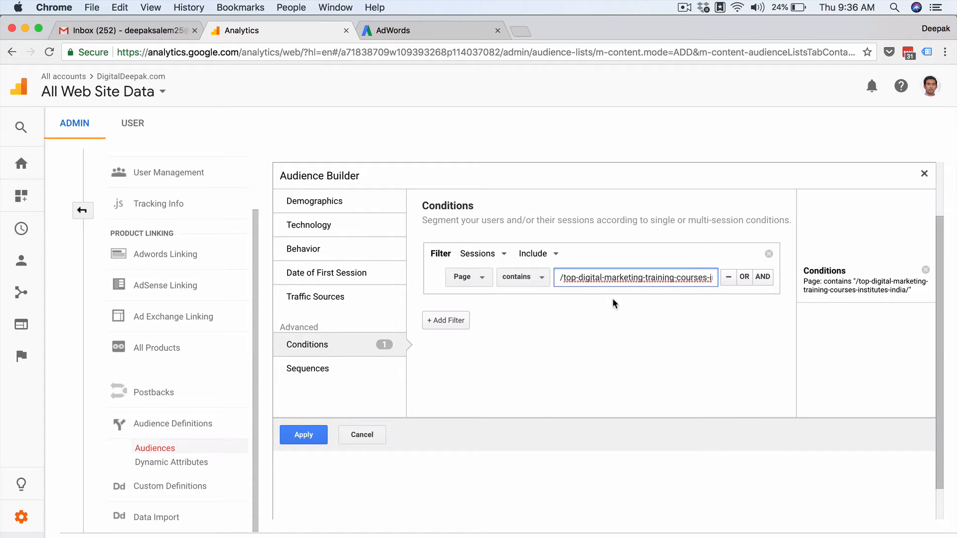
click(291, 436)
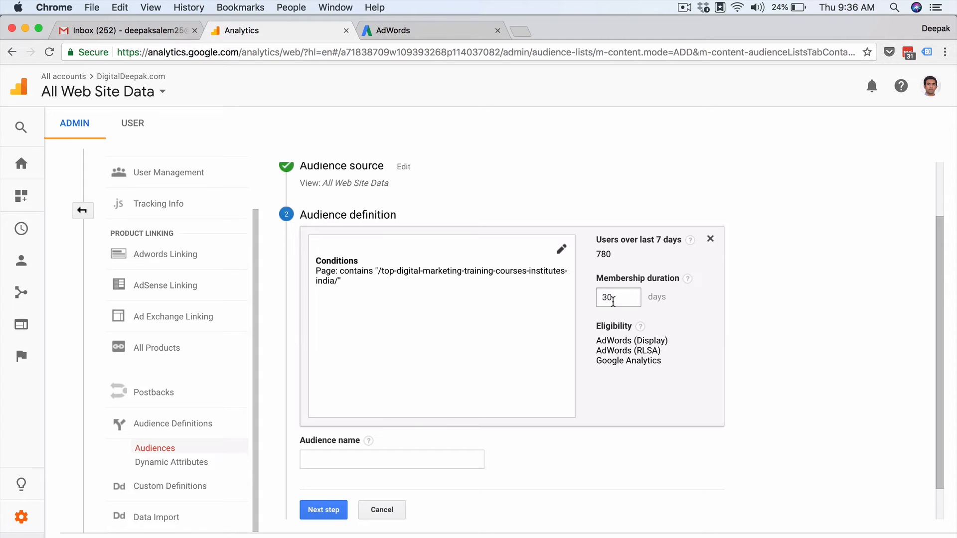
Step: Set the audience's membership duration to 90 days, name it "Test", and proceed to the audience destinations
double_click(612, 299)
text(90)
click(753, 286)
mouse_move(688, 283)
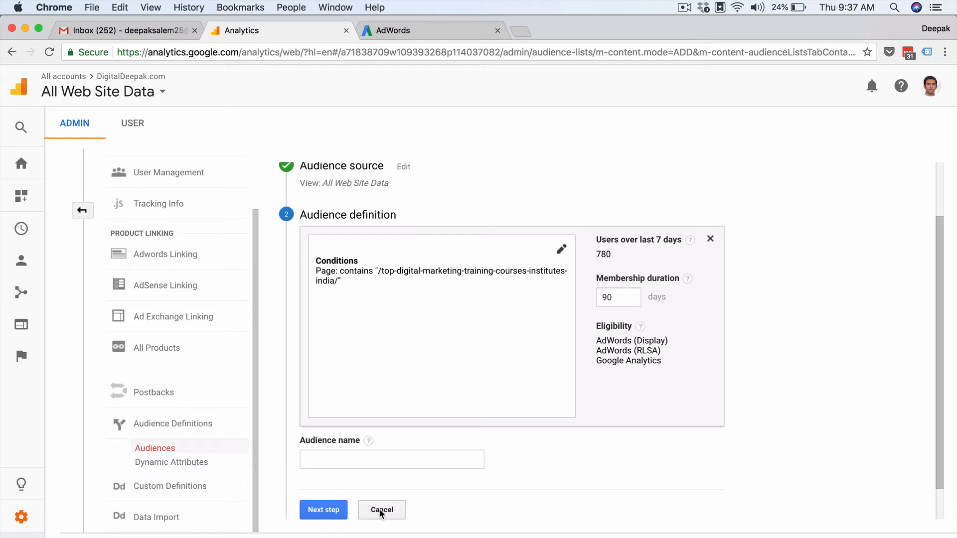
click(404, 457)
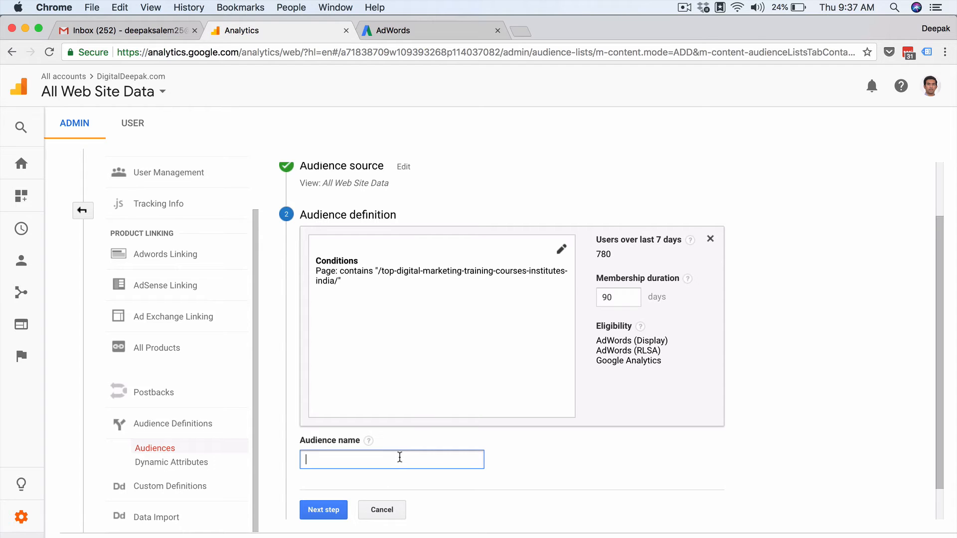
text(Test)
click(324, 510)
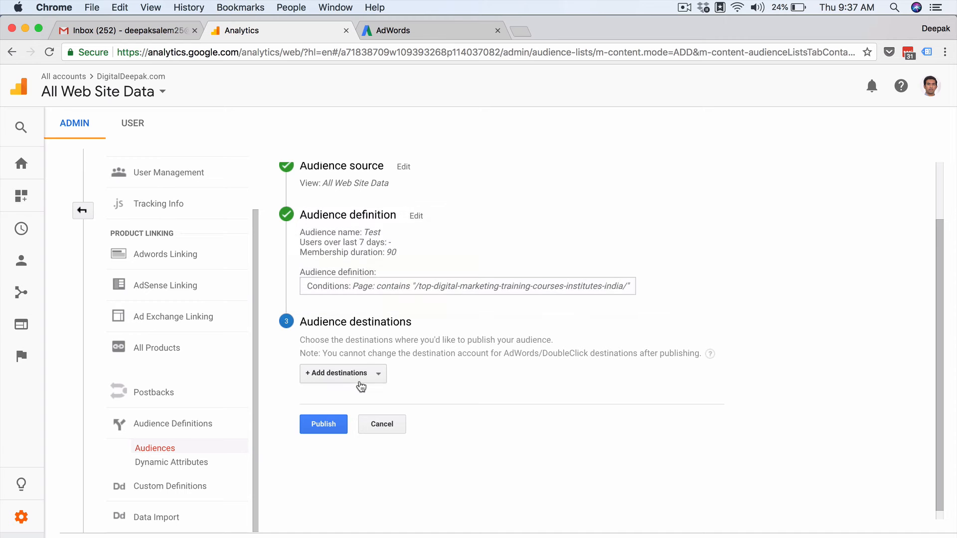
Step: Select the PixelTrack AdWords account and the DigitalDeepak.com Analytics property as destinations, and cancel the new audience without publishing
scroll(808, 322, down, 1)
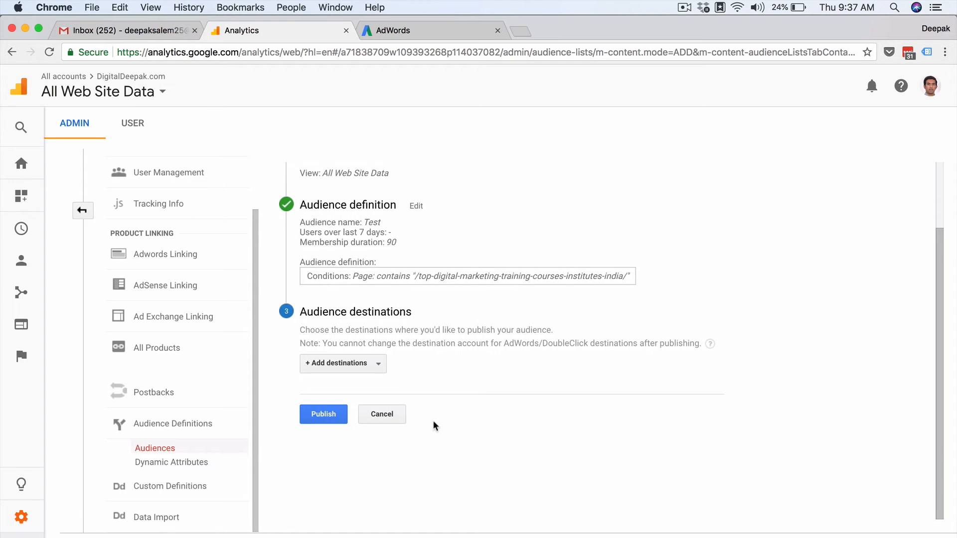
click(355, 370)
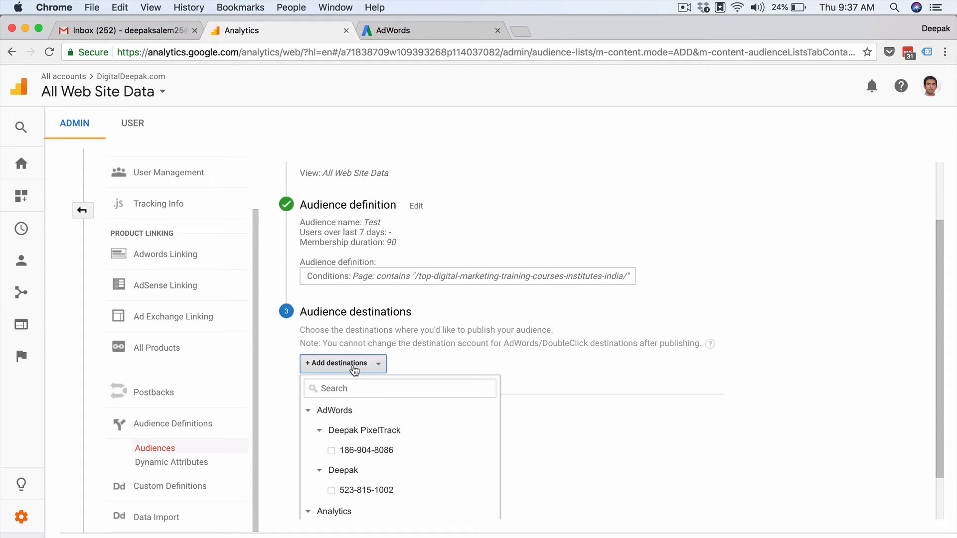
scroll(560, 391, down, 2)
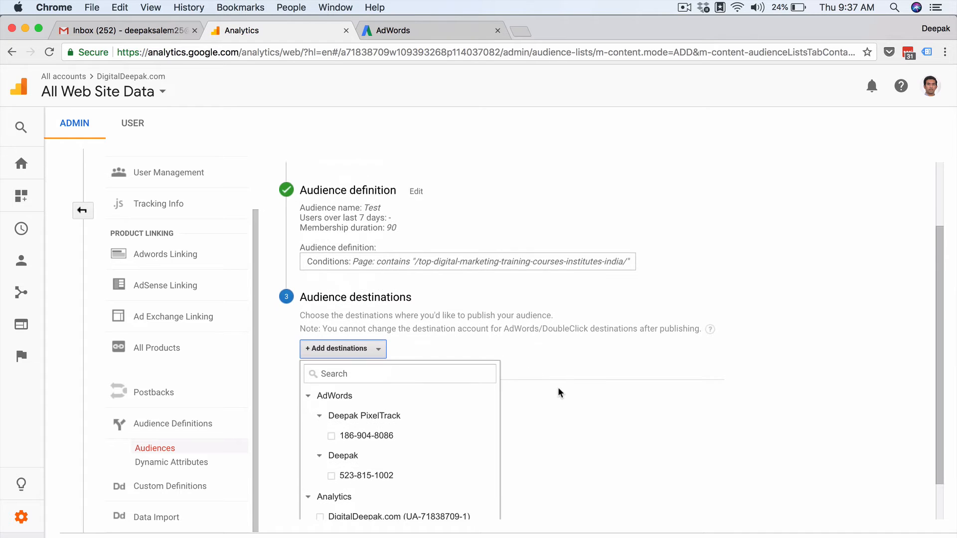
click(332, 394)
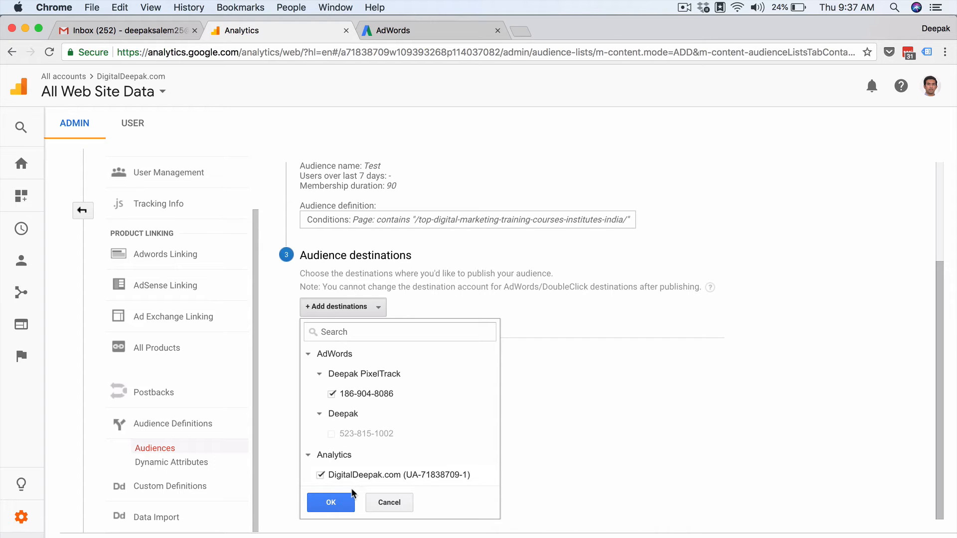
click(395, 502)
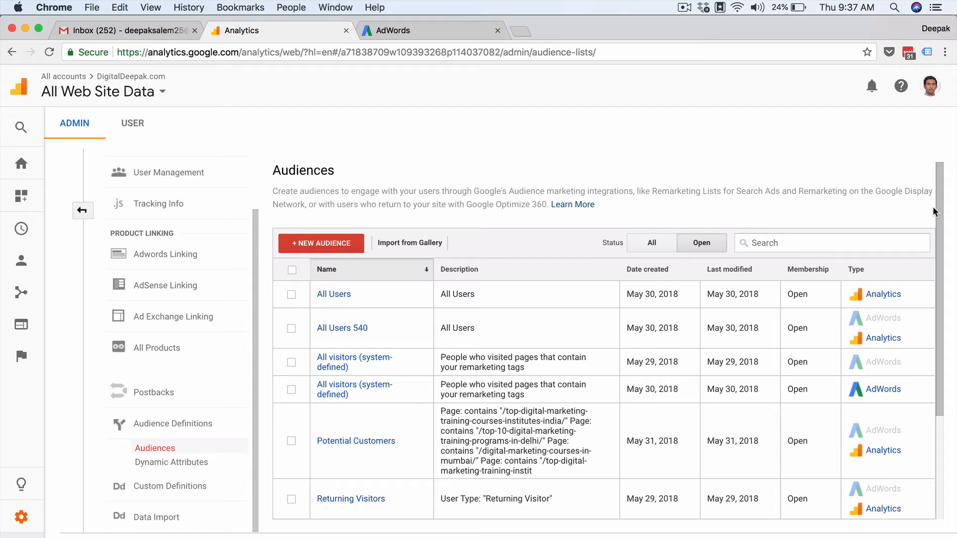
Step: Open the existing Returning Visitors audience and review its source, definition and destinations
drag(939, 209, 949, 313)
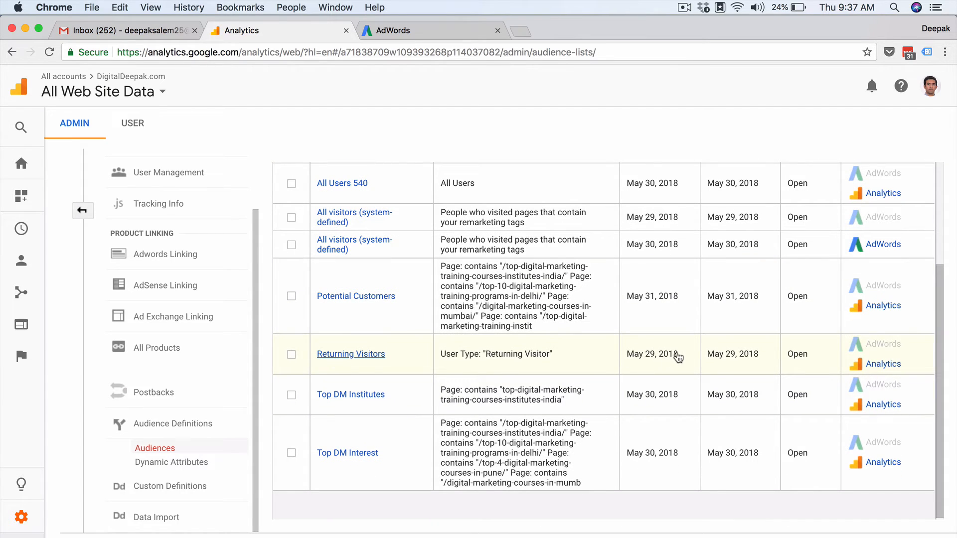
click(359, 354)
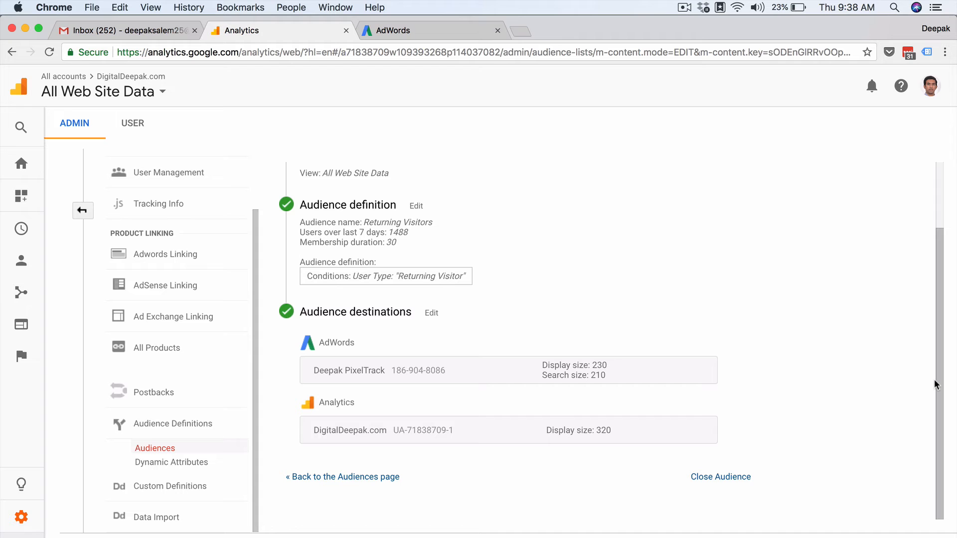
scroll(937, 386, up, 2)
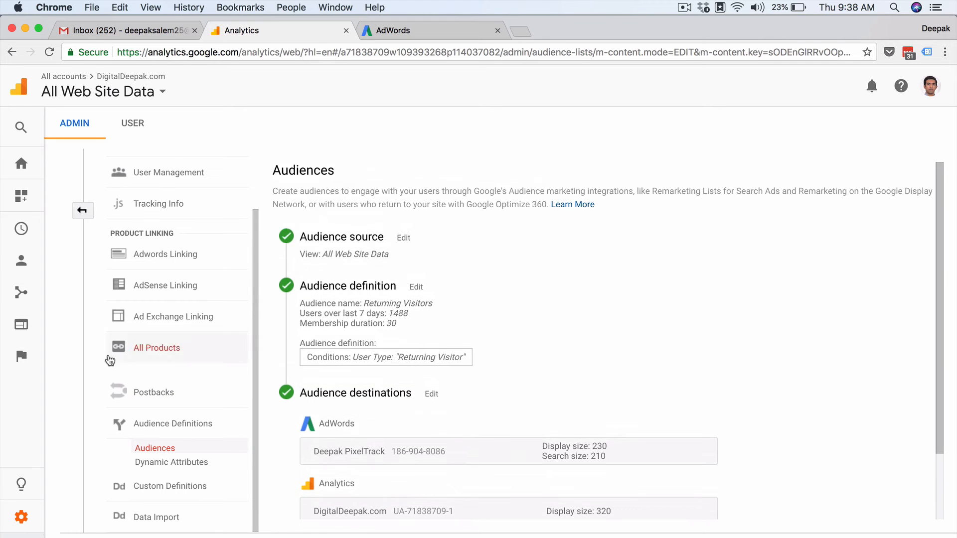
Step: Open the Audiences report in the Audience reports and drill into the Returning Visitors audience
click(23, 264)
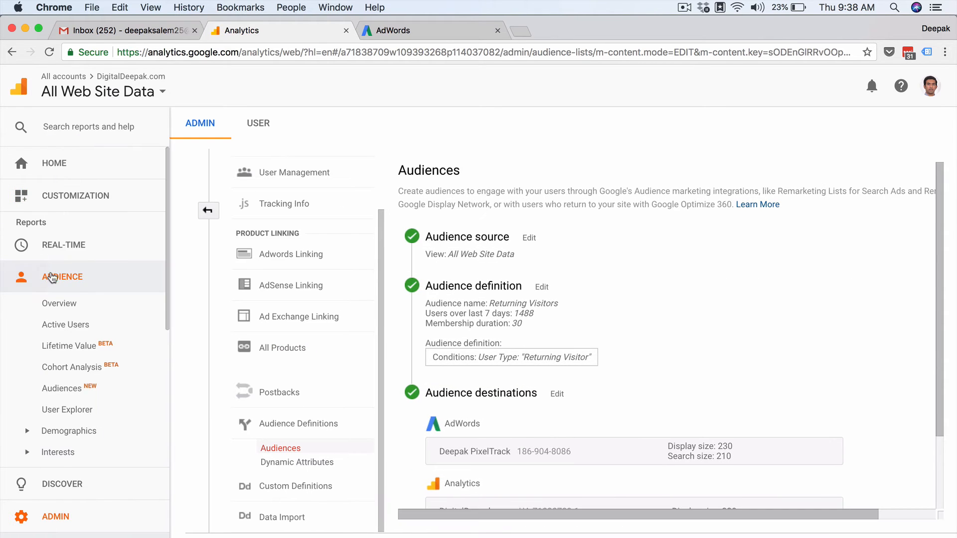
click(81, 394)
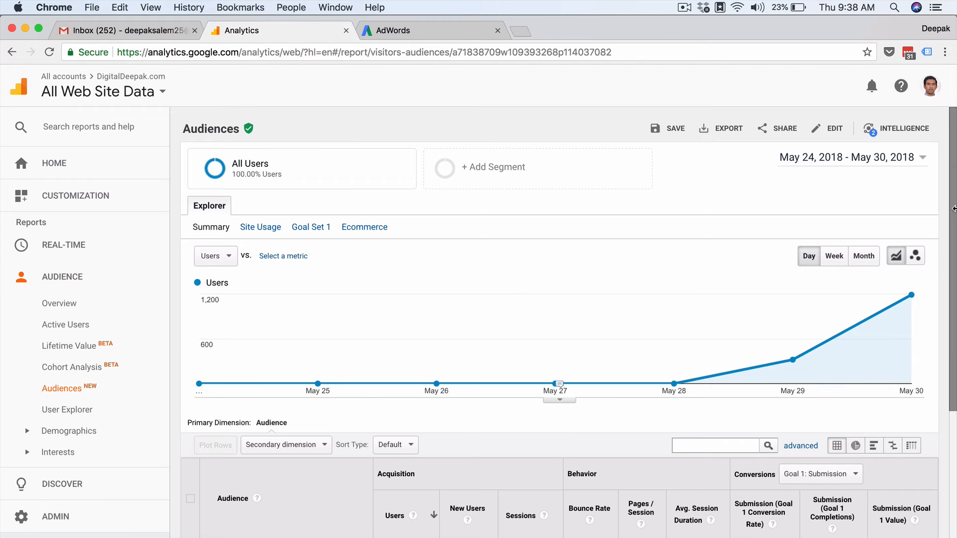
scroll(951, 185, down, 4)
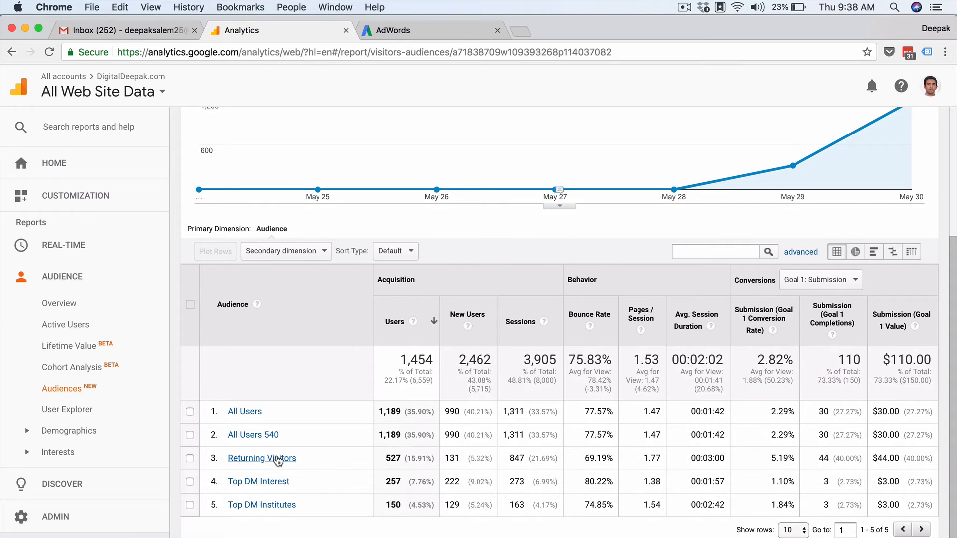
click(268, 458)
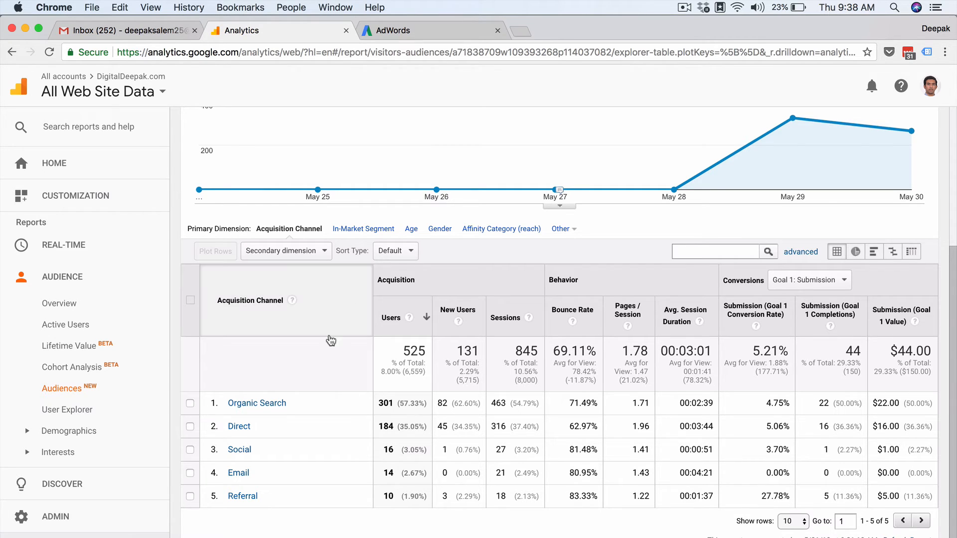
Step: Add Age as the secondary dimension of the Returning Visitors acquisition channel table and sort the rows by average session duration
click(301, 251)
click(269, 305)
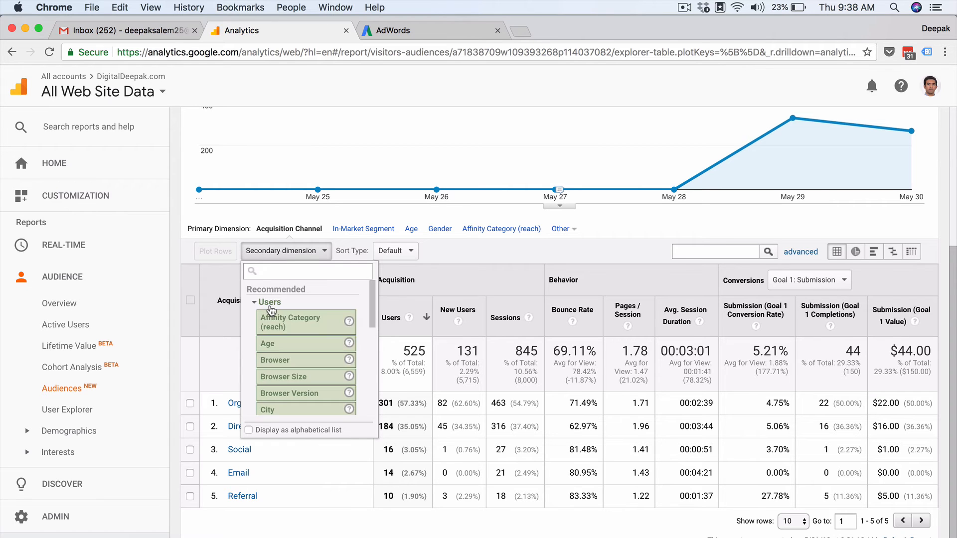
click(269, 346)
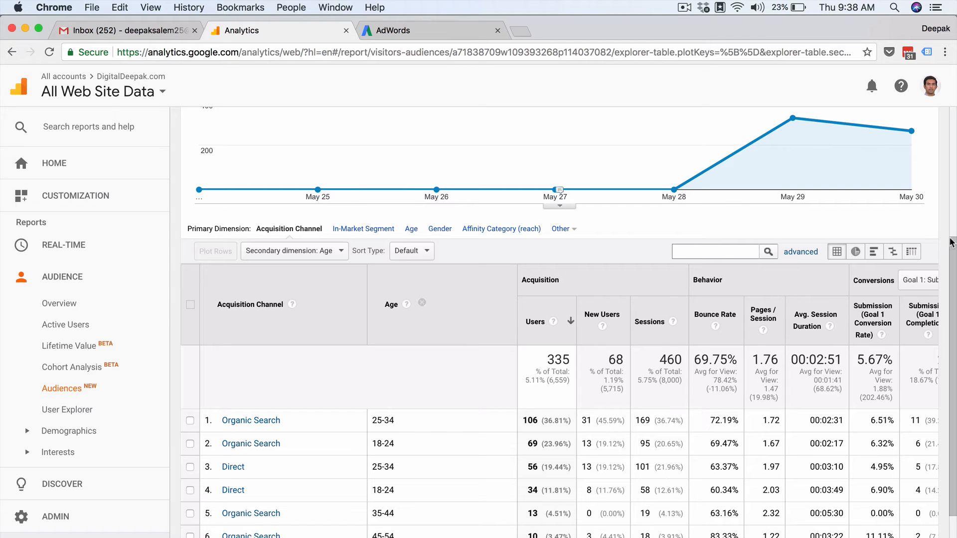
scroll(527, 283, down, 2)
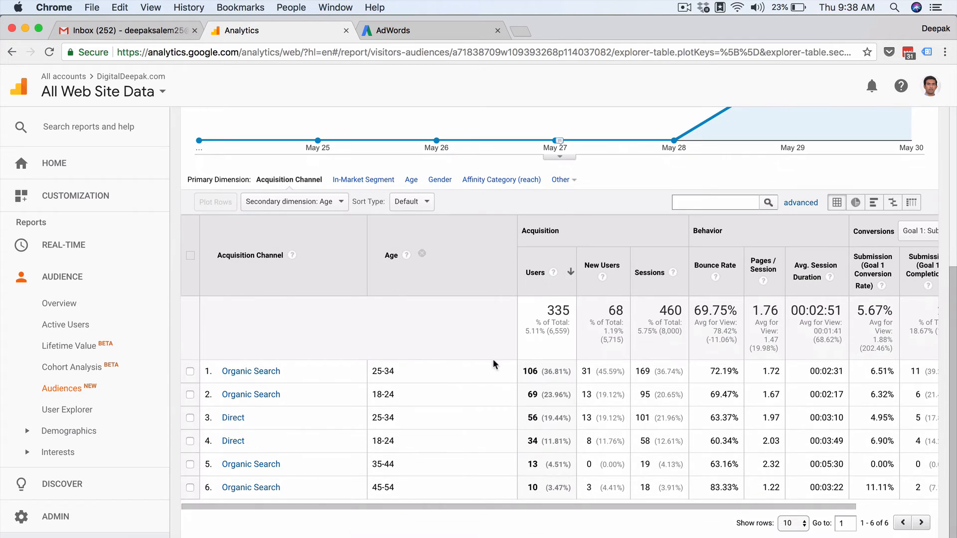
click(819, 270)
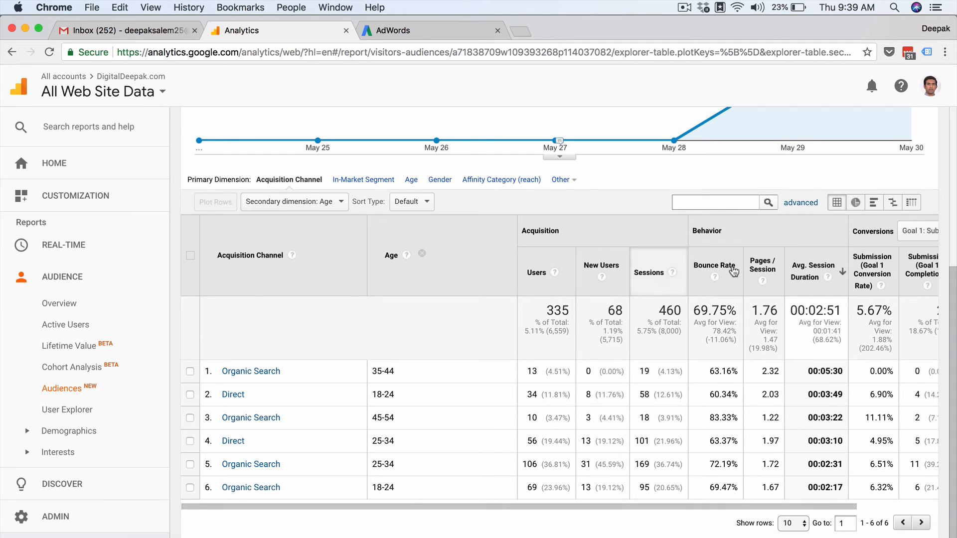
drag(808, 372, 847, 373)
Step: Change the secondary dimension to Browser, sort the rows by pages per session, and examine the first row's session duration and bounce rate
click(321, 209)
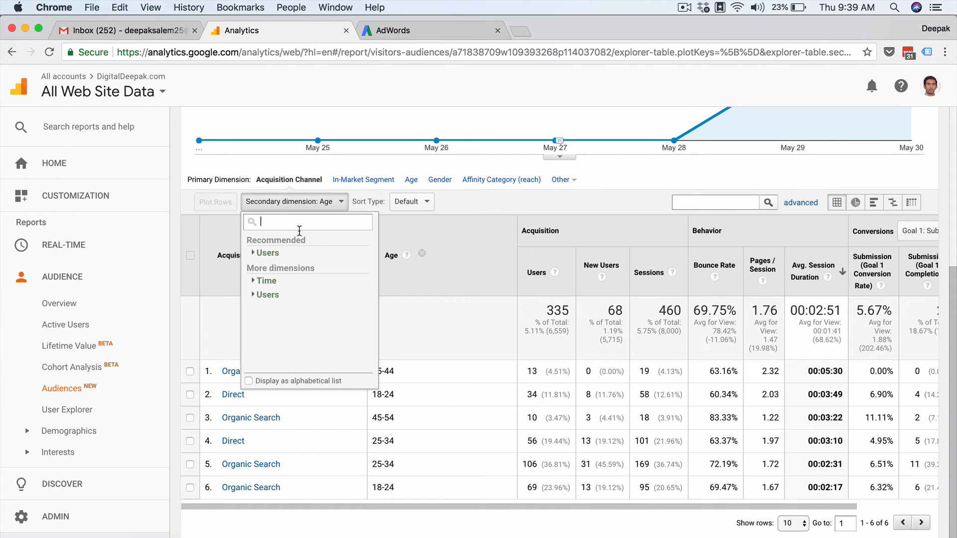
click(267, 253)
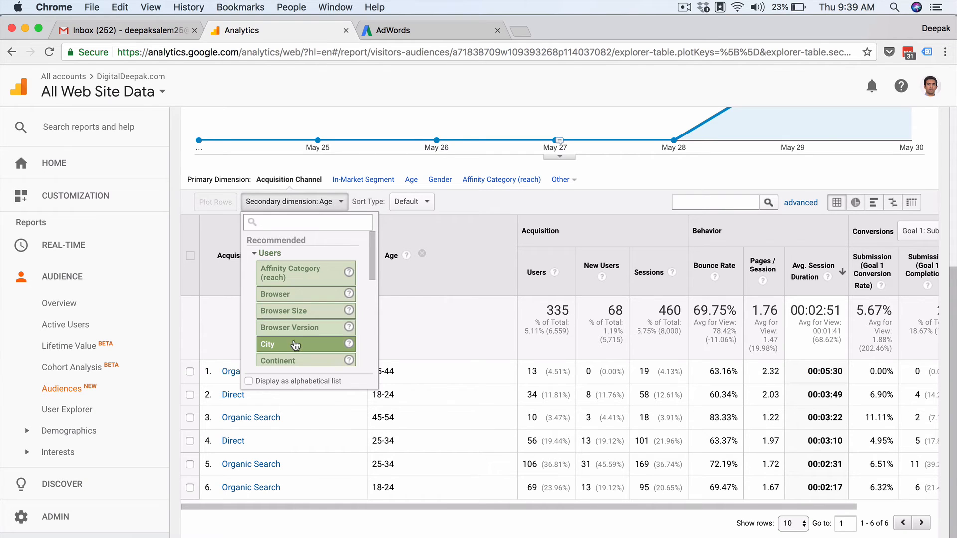
click(290, 301)
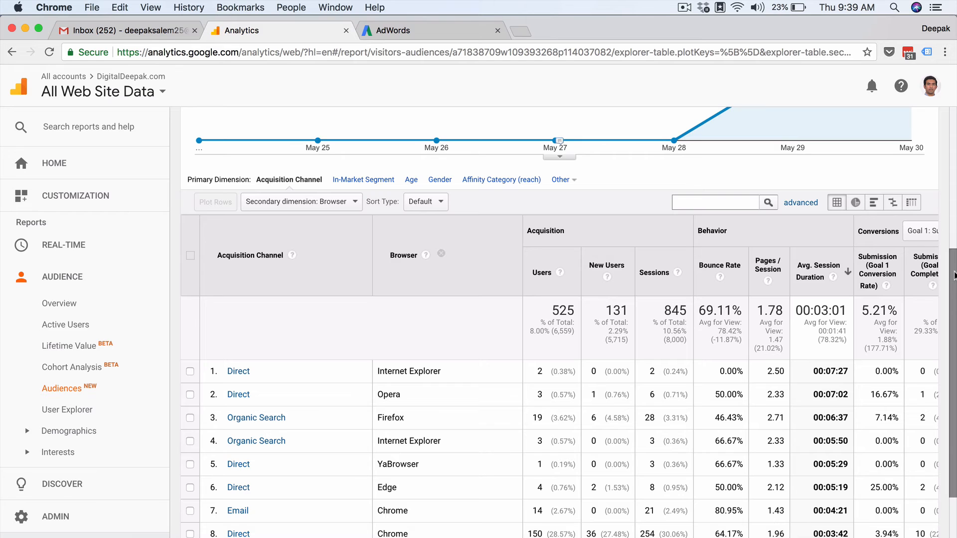
scroll(954, 276, down, 3)
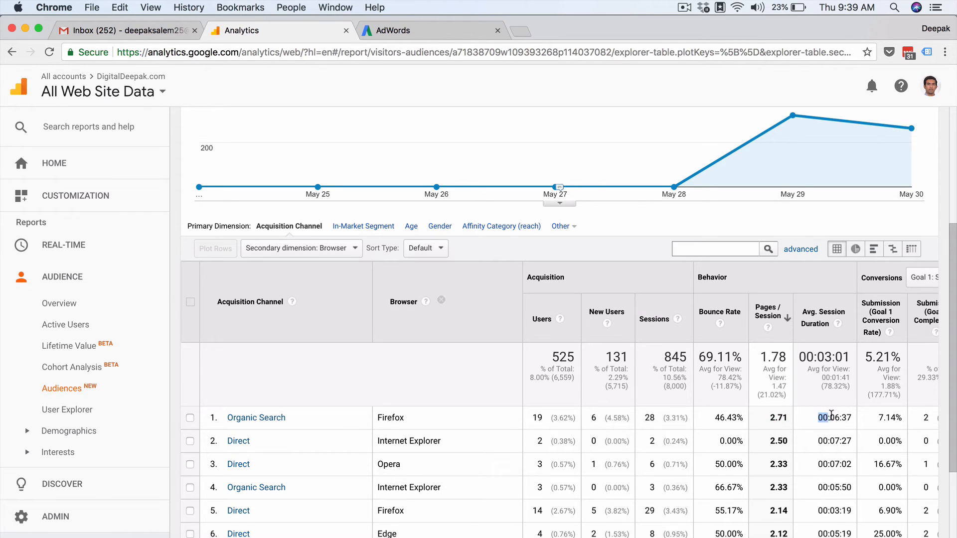
drag(819, 417, 853, 422)
drag(744, 421, 711, 420)
click(711, 420)
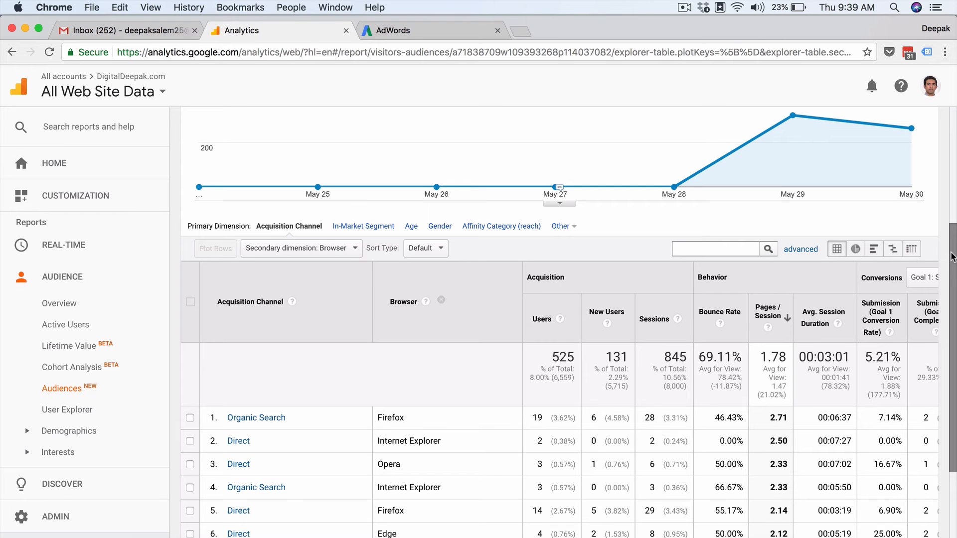
Step: Close the Gmail page and review the Audience Overview report for all users
scroll(929, 165, up, 5)
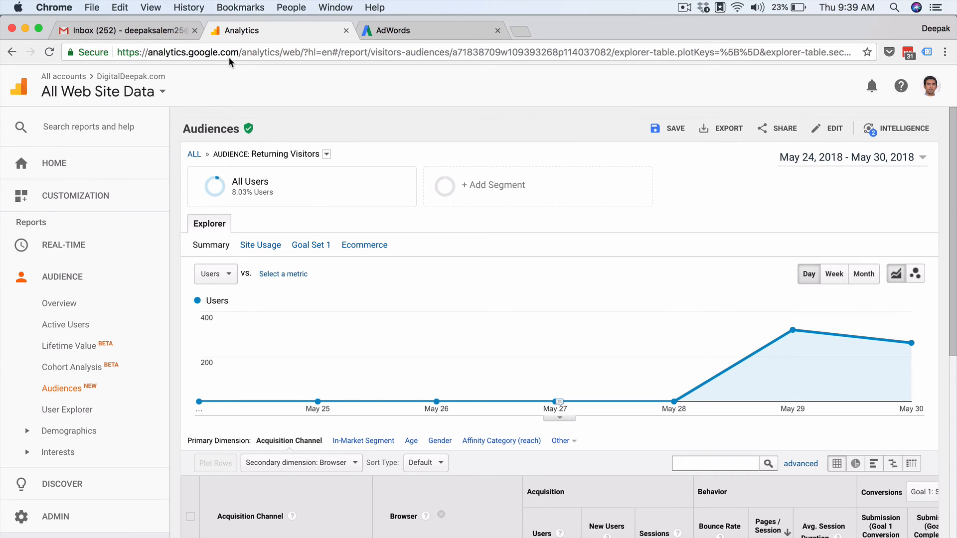
click(195, 32)
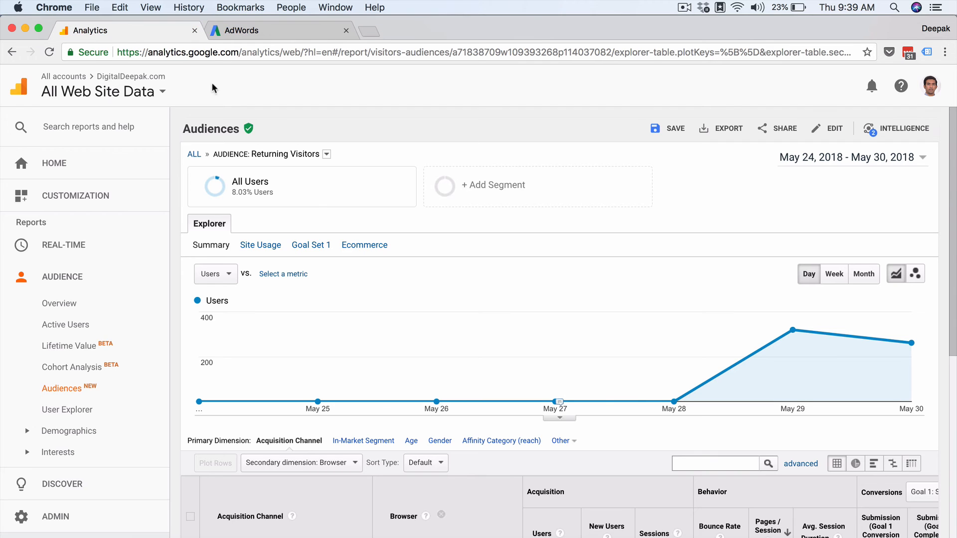
click(129, 314)
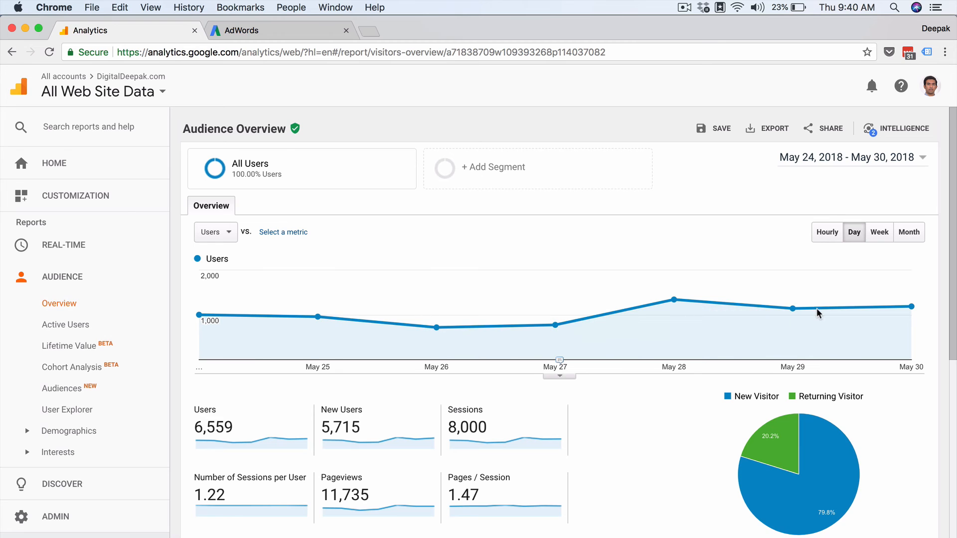
mouse_move(912, 315)
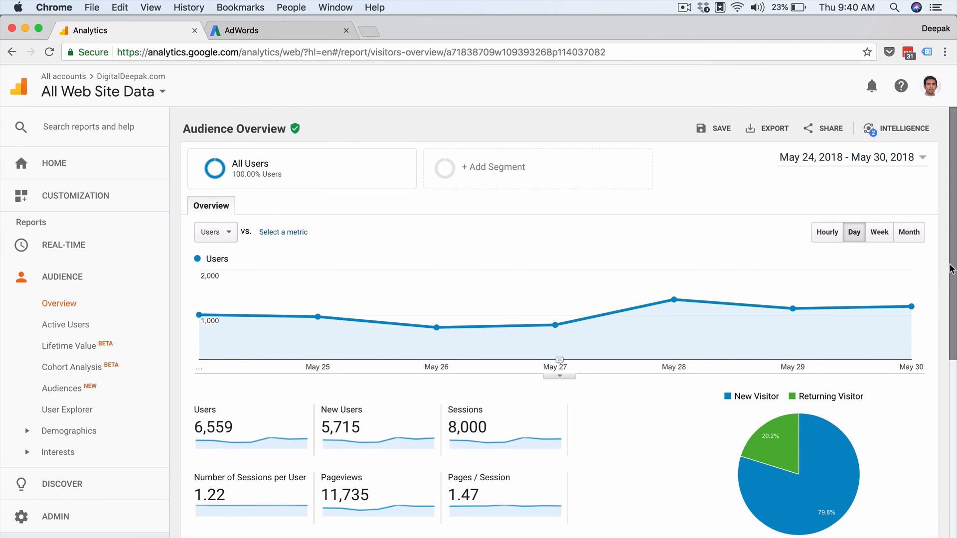
mouse_move(954, 268)
mouse_down()
mouse_move(954, 344)
mouse_move(949, 269)
mouse_up()
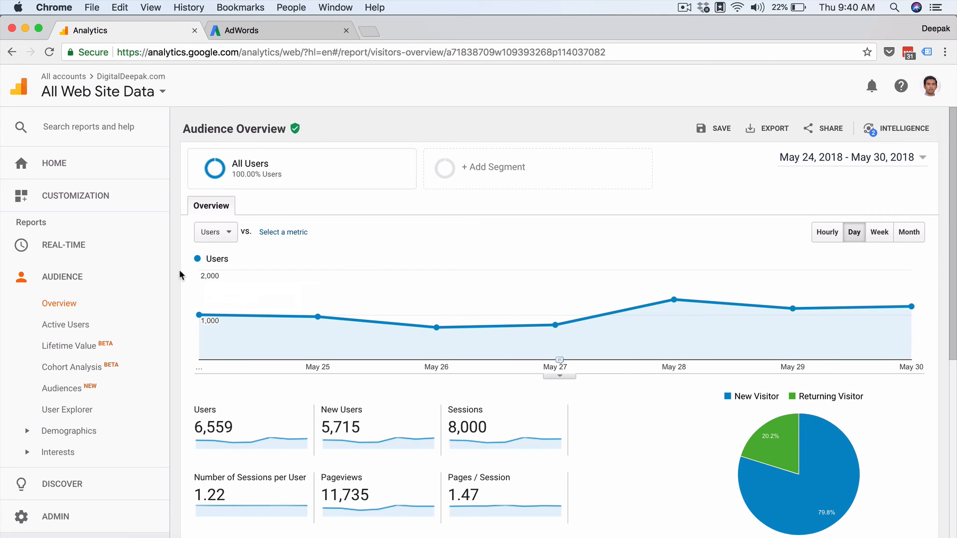
Step: Return to the Audiences report and review the table comparing the published audiences
click(65, 391)
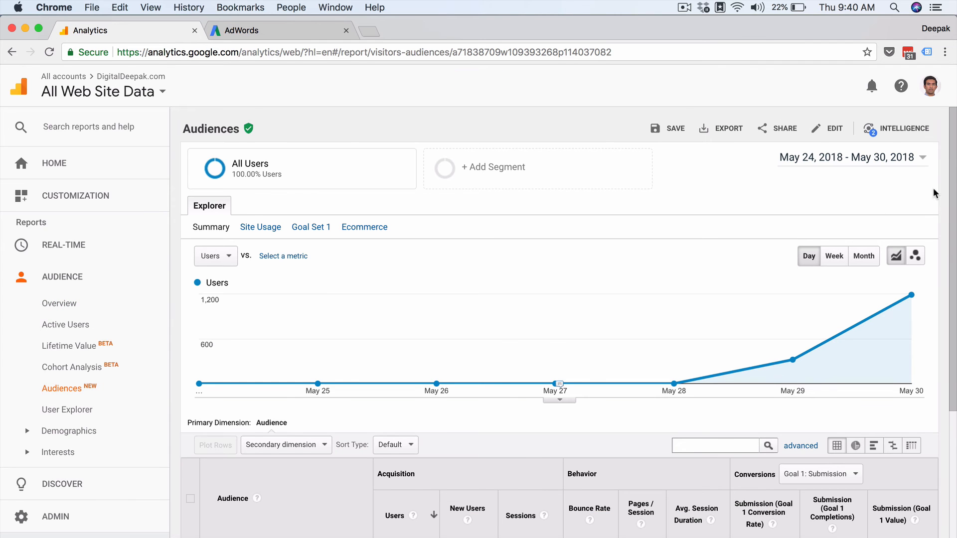
drag(951, 166, 953, 295)
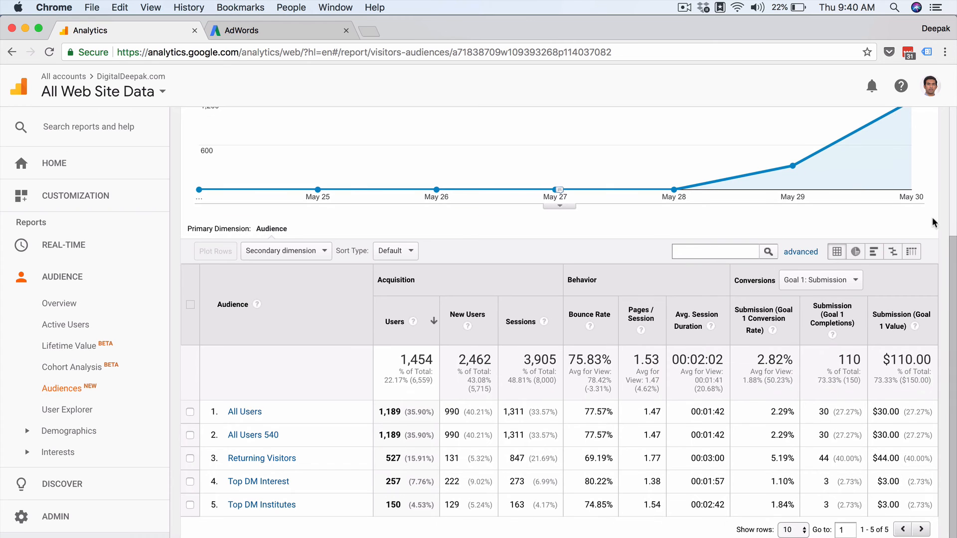
drag(949, 256, 939, 186)
scroll(938, 187, up, 5)
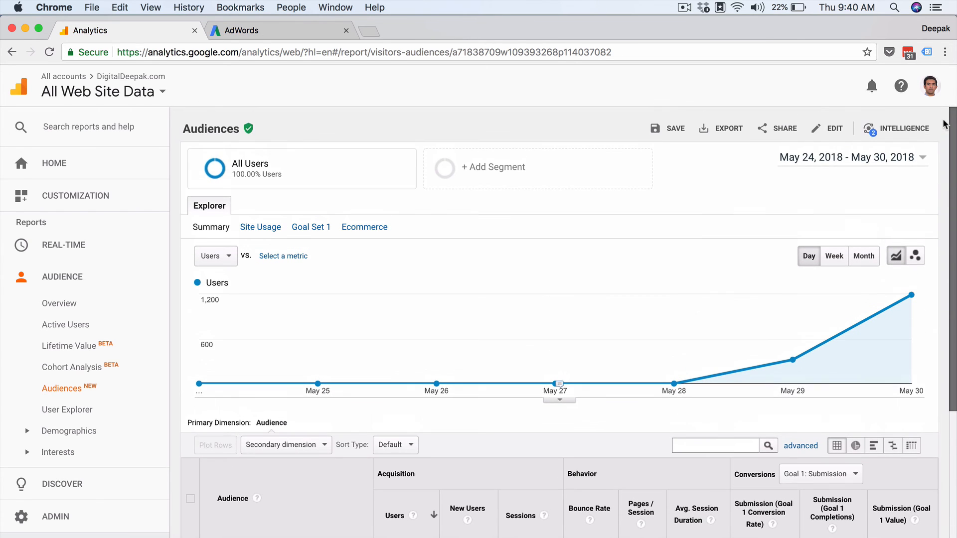
Step: Switch to the AdWords Audience manager and review the creation options for remarketing lists and custom audiences without creating one
click(248, 31)
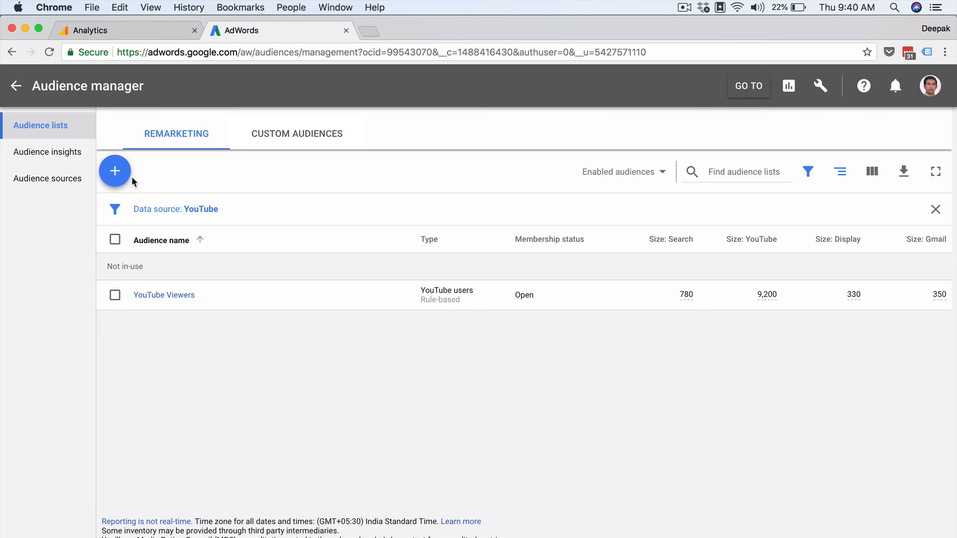
click(116, 172)
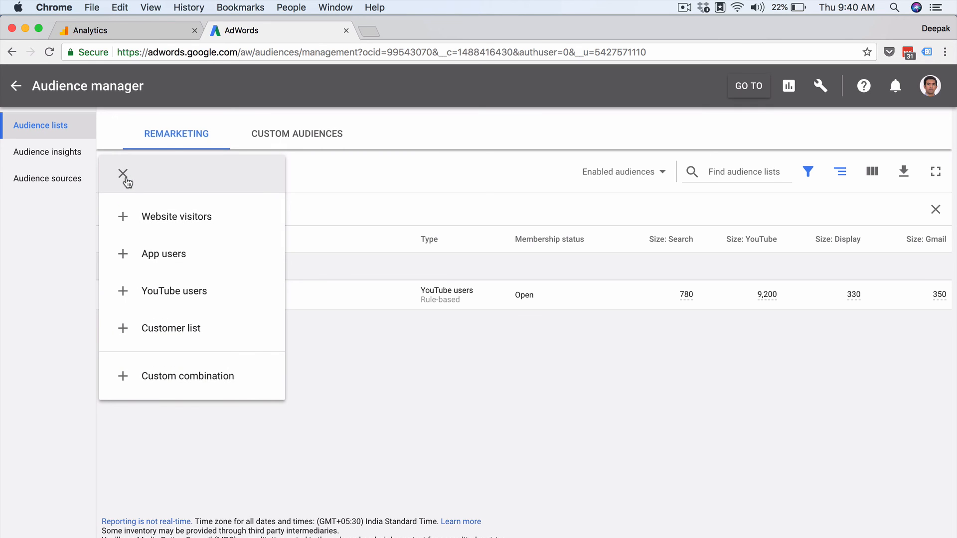
click(330, 141)
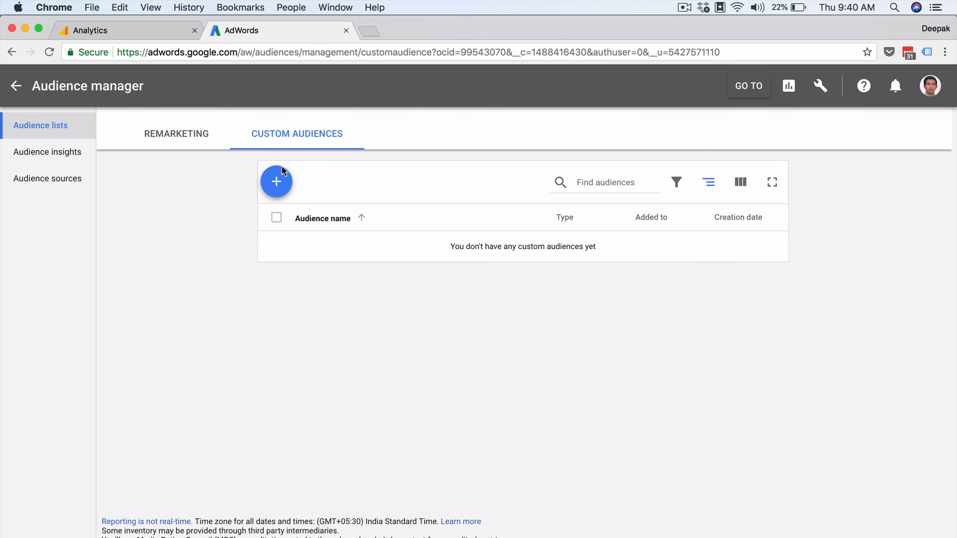
click(275, 180)
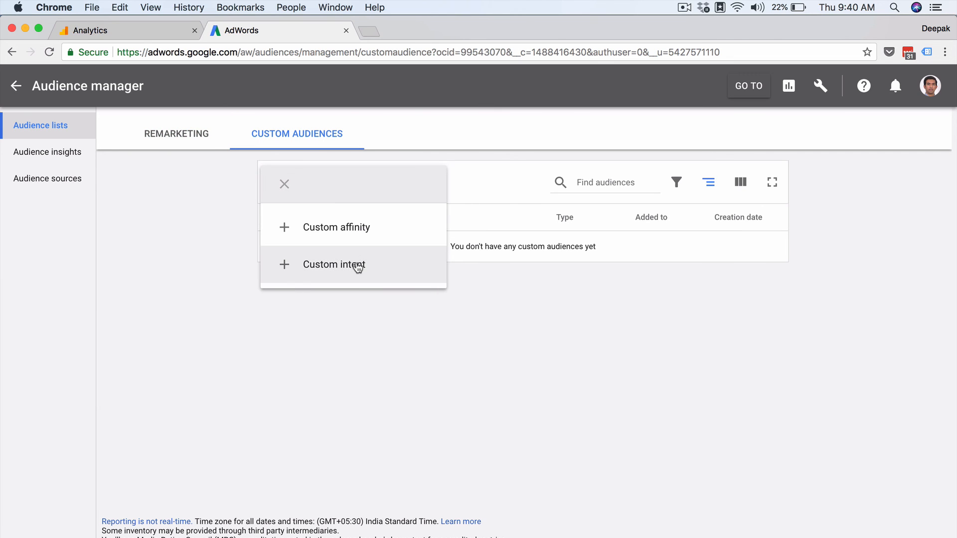
click(222, 166)
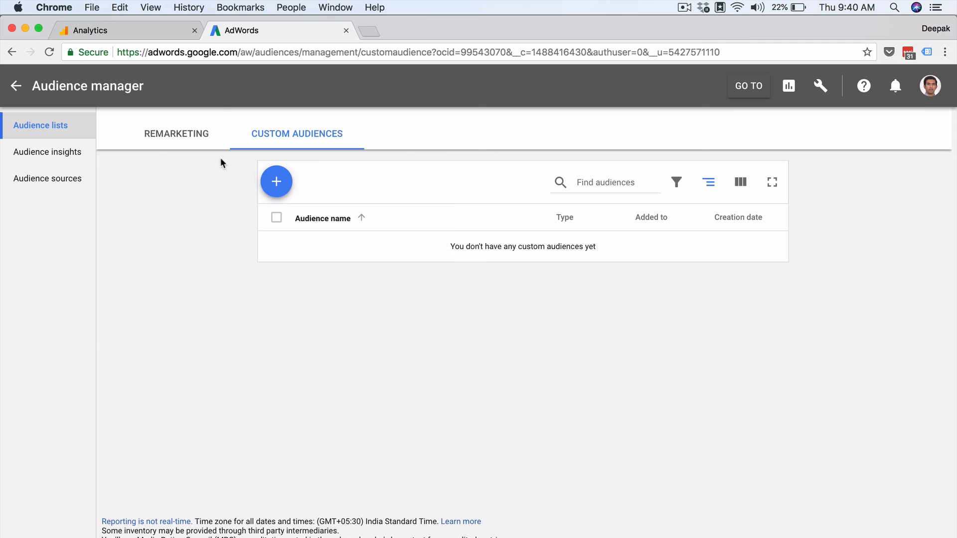
Step: Switch back to Google Analytics and start a new audience in the DigitalDeepak.com property's audience definitions
click(161, 29)
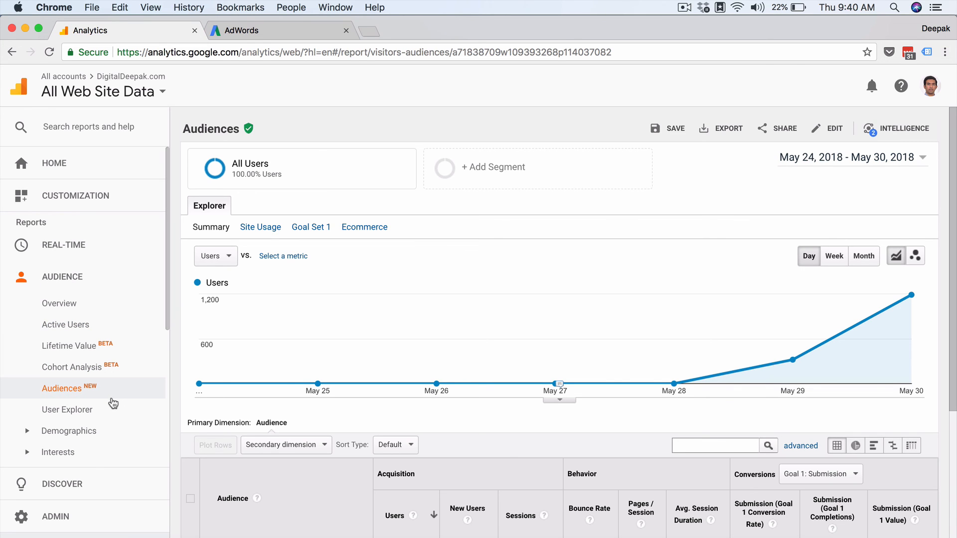
scroll(113, 402, down, 5)
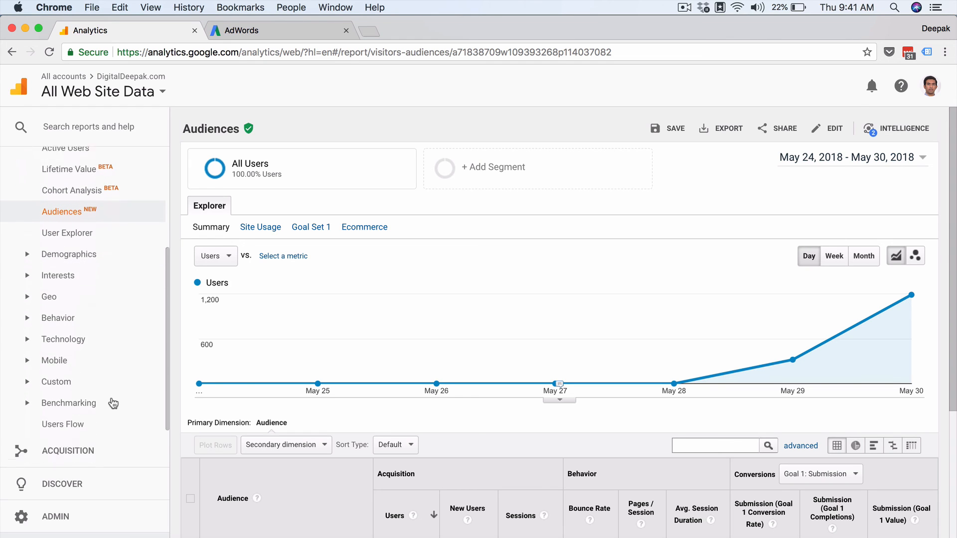
scroll(114, 402, down, 1)
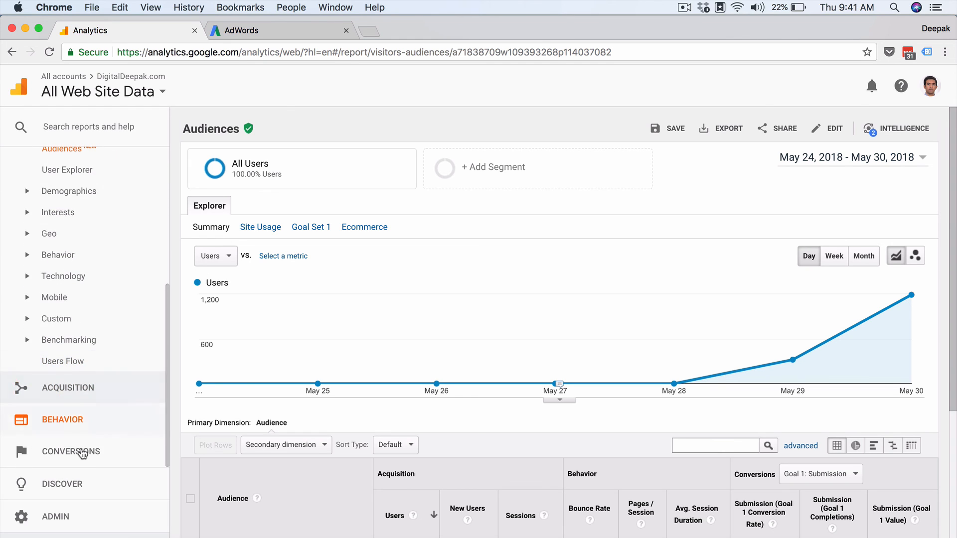
click(60, 515)
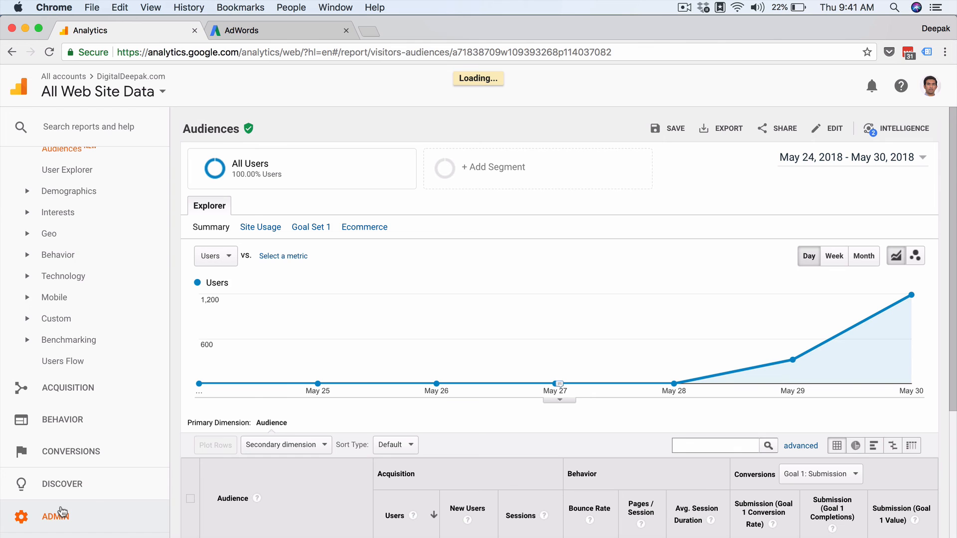
click(60, 513)
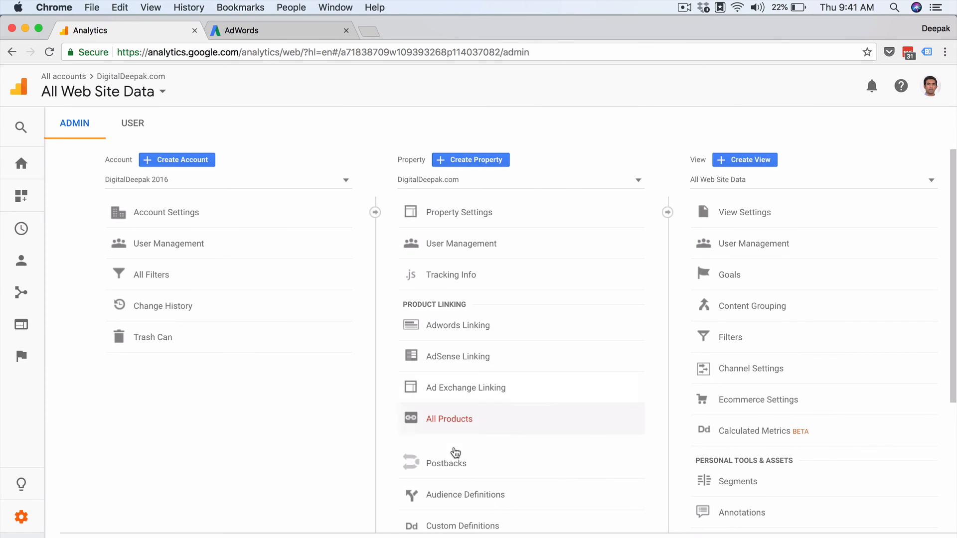
click(428, 496)
click(448, 519)
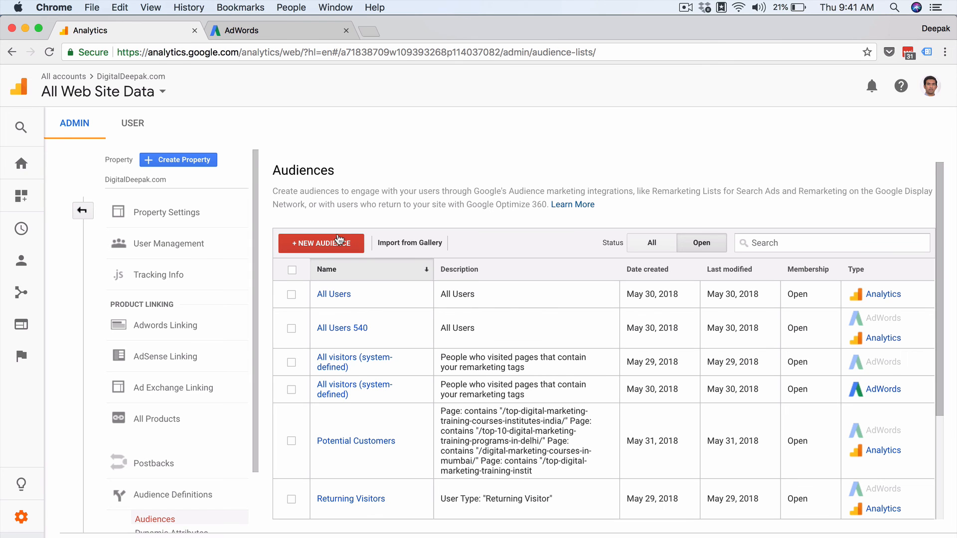
click(335, 243)
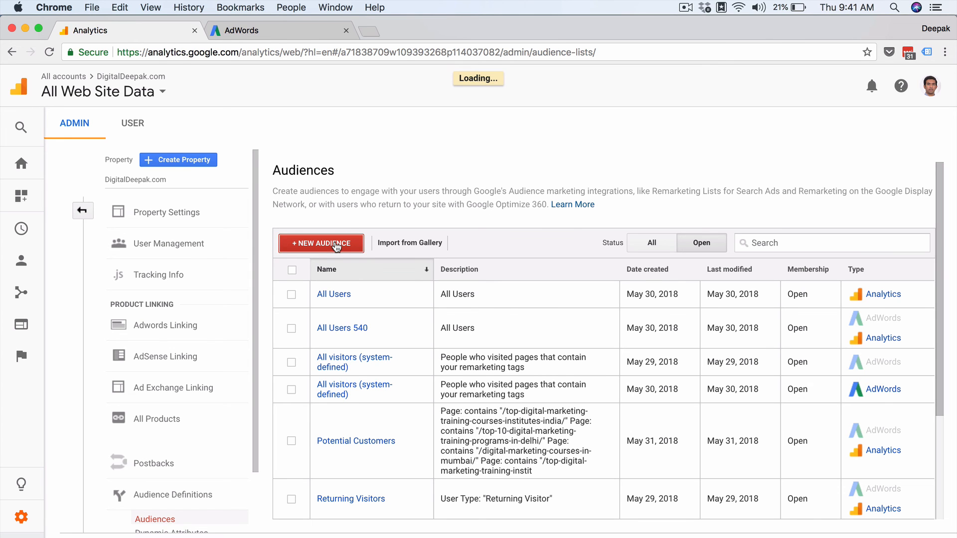